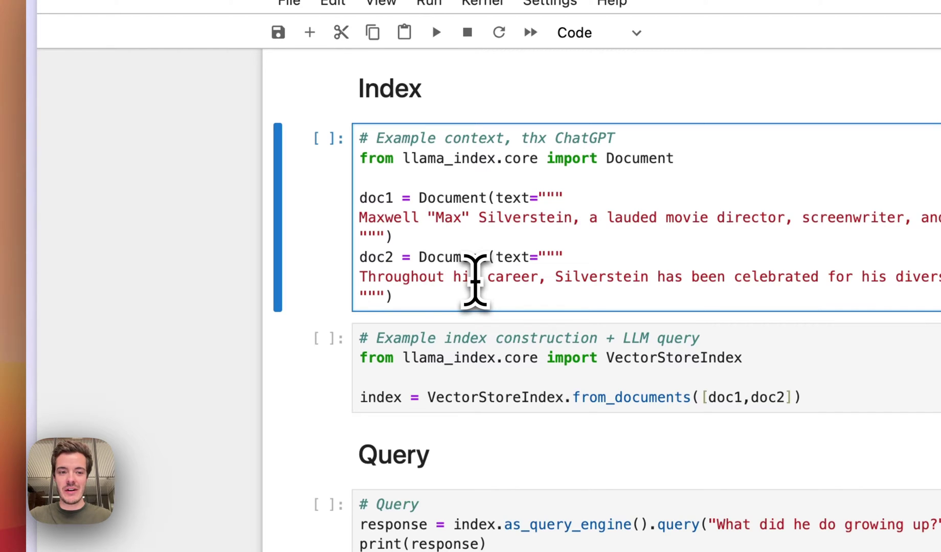
Run the example document, VectorStoreIndex and query cells to get the Super 8 camera answer
{"action": "key", "text": "shift+Return"}
{"action": "key", "text": "shift+Return"}
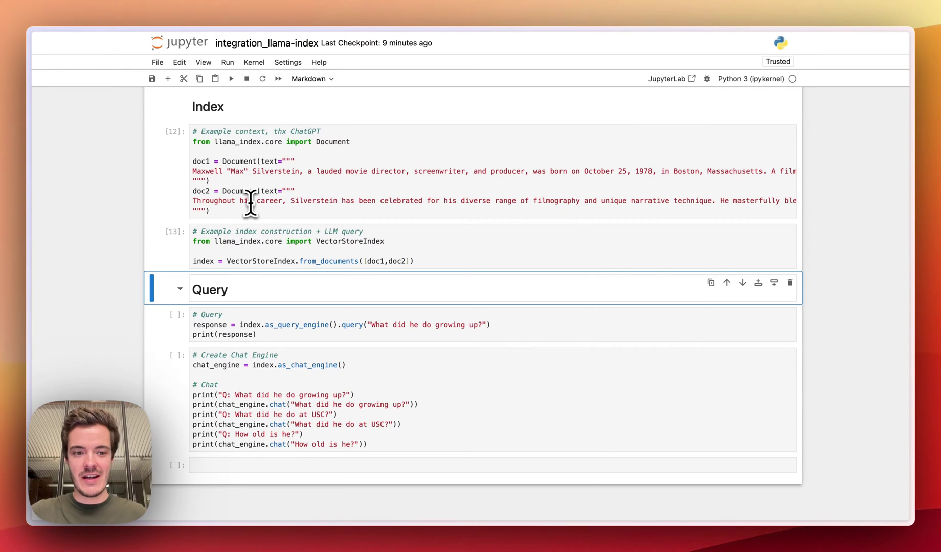
{"action": "key", "text": "shift+Return"}
{"action": "key", "text": "shift+Return"}
{"action": "key", "text": "shift+Return"}
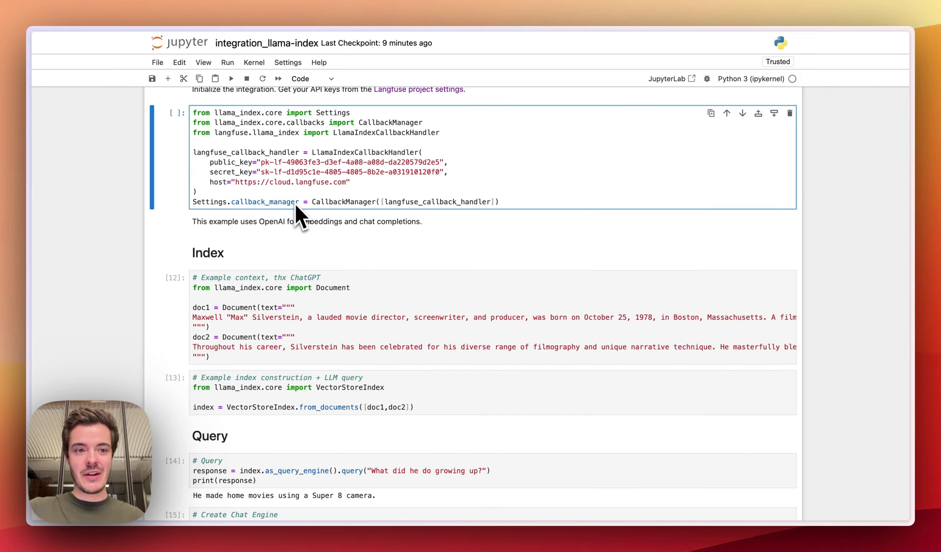
Run the Langfuse LlamaIndexCallbackHandler setup cell
{"action": "key", "text": "shift+Return"}
{"action": "key", "text": "shift+Return"}
{"action": "key", "text": "shift+Return"}
{"action": "key", "text": "shift+Return"}
{"action": "key", "text": "shift+Return"}
{"action": "key", "text": "shift+Return"}
{"action": "key", "text": "shift+Return"}
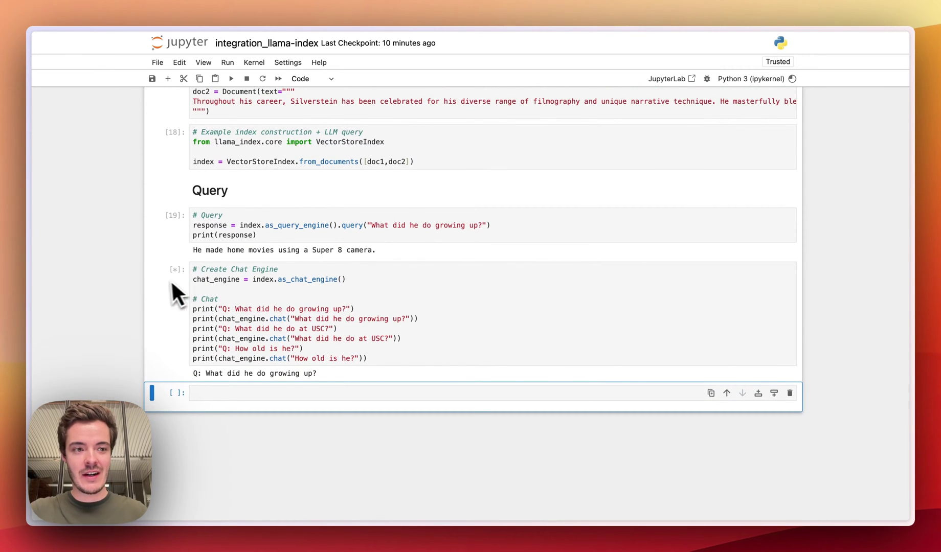
Show Langfuse beside the notebook and open the index-construction trace's OpenAIEmbedding generation
{"action": "left_click", "coordinate": [69, 224]}
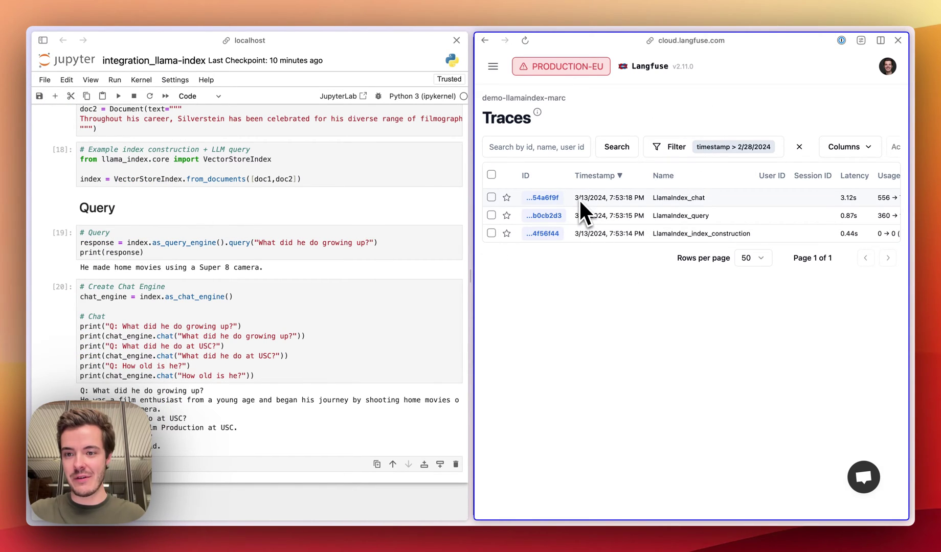
{"action": "left_click", "coordinate": [544, 234]}
{"action": "left_click", "coordinate": [808, 283]}
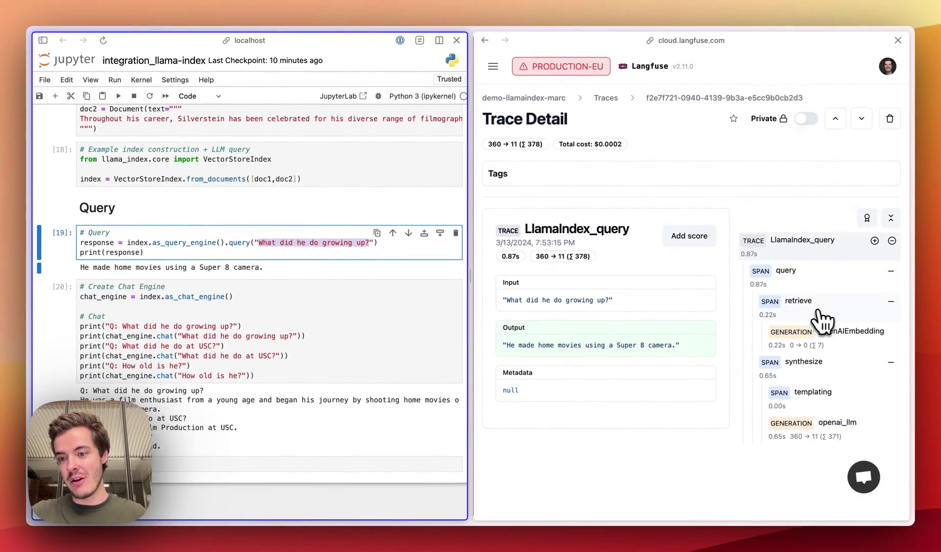
Inspect the query trace's retrieve, templating and openai_llm steps
{"action": "left_click", "coordinate": [798, 302]}
{"action": "scroll", "coordinate": [590, 361], "scroll_direction": "down", "scroll_amount": 3}
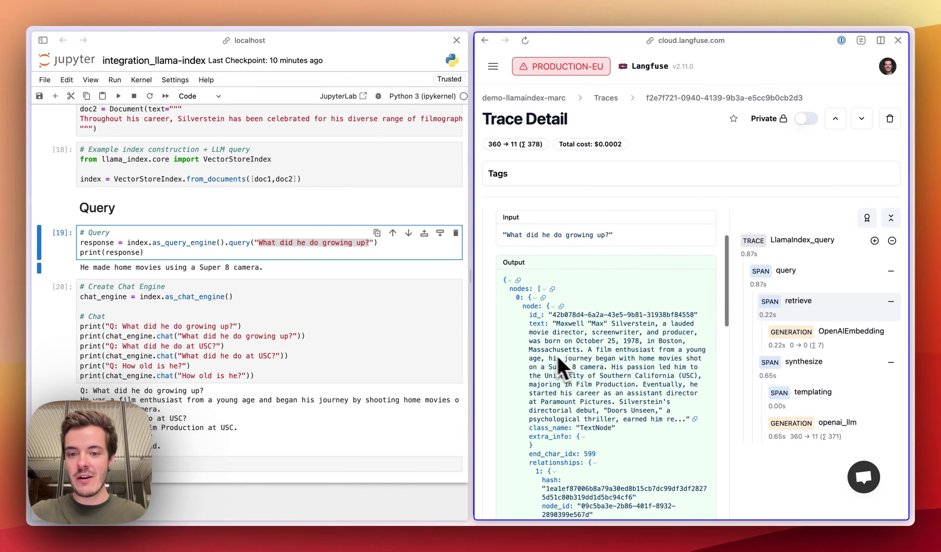
{"action": "scroll", "coordinate": [545, 351], "scroll_direction": "down", "scroll_amount": 3}
{"action": "scroll", "coordinate": [591, 382], "scroll_direction": "down", "scroll_amount": 3}
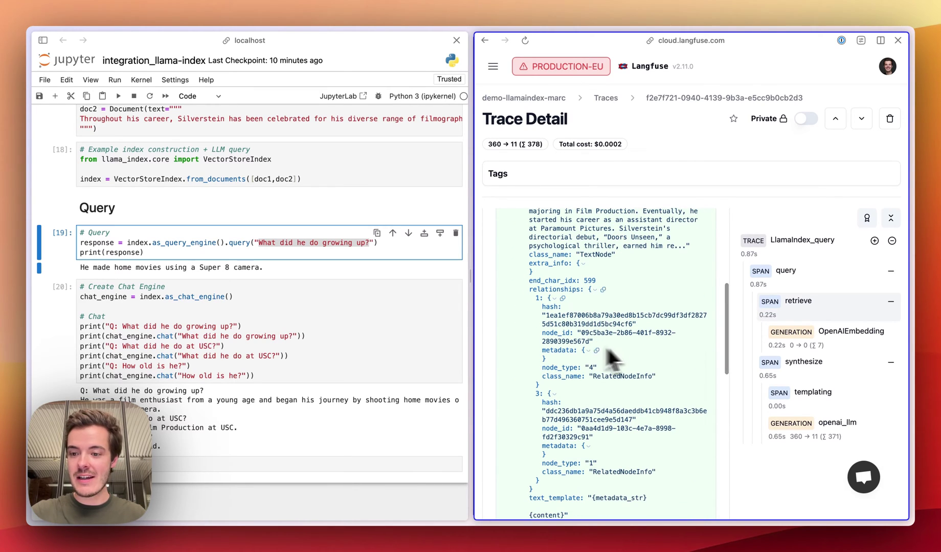
{"action": "left_click", "coordinate": [812, 393]}
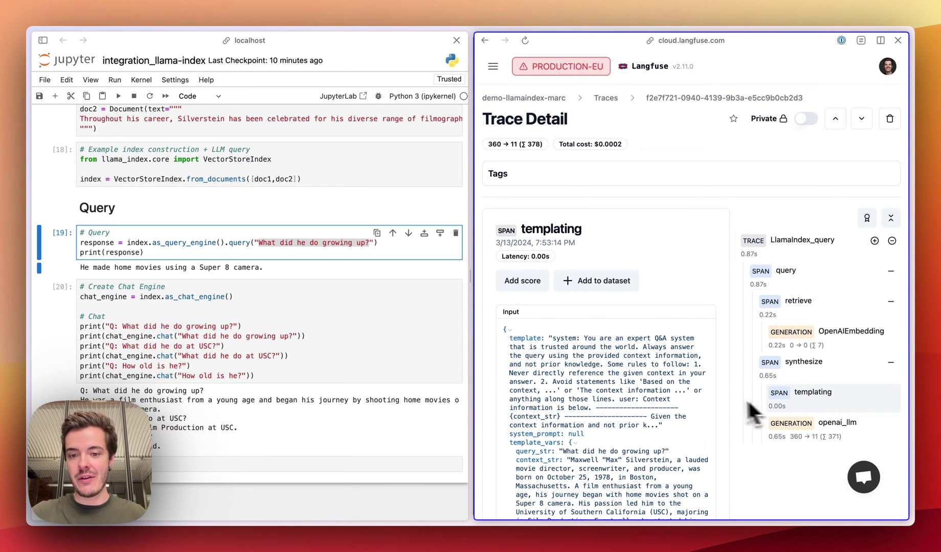
{"action": "scroll", "coordinate": [610, 417], "scroll_direction": "down", "scroll_amount": 3}
{"action": "left_click", "coordinate": [837, 422]}
{"action": "scroll", "coordinate": [570, 435], "scroll_direction": "down", "scroll_amount": 3}
{"action": "scroll", "coordinate": [570, 426], "scroll_direction": "down", "scroll_amount": 3}
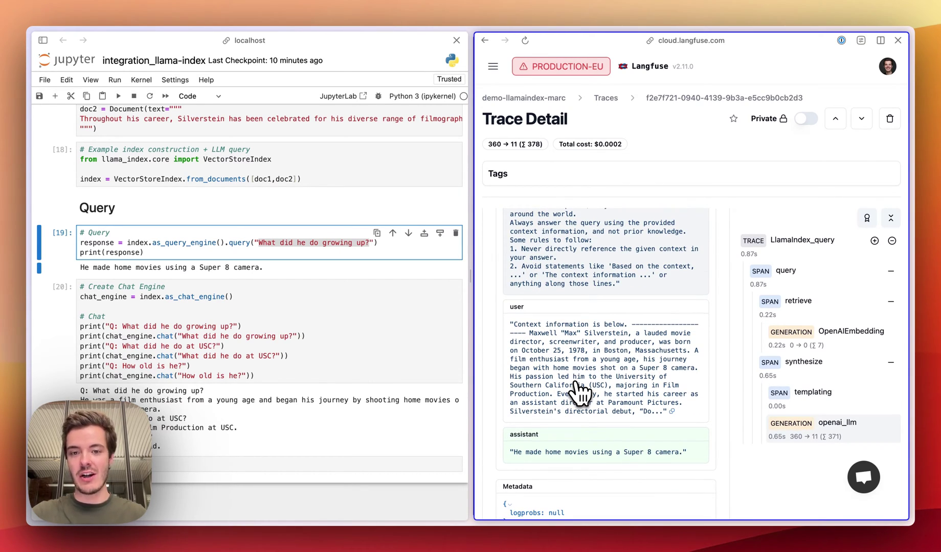
{"action": "scroll", "coordinate": [577, 393], "scroll_direction": "up", "scroll_amount": 5}
Return to the Langfuse traces list and place the cursor in the notebook's chat cell
{"action": "left_click", "coordinate": [606, 98]}
{"action": "left_click", "coordinate": [287, 340]}
{"action": "scroll", "coordinate": [169, 327], "scroll_direction": "down", "scroll_amount": 1}
{"action": "left_click", "coordinate": [174, 311]}
Highlight the chat questions in the notebook and the three matching chat traces in Langfuse
{"action": "left_click_drag", "start_coordinate": [144, 311], "coordinate": [243, 360]}
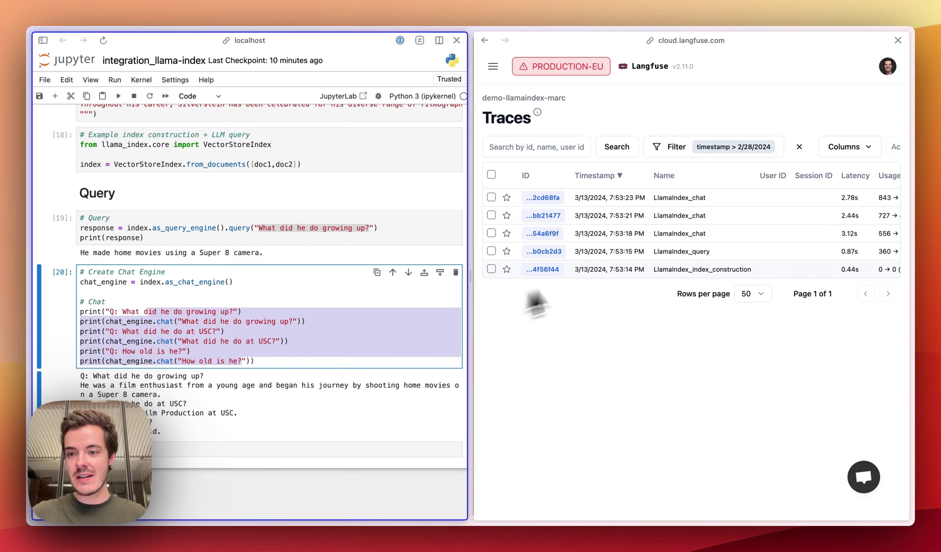
{"action": "left_click_drag", "start_coordinate": [707, 234], "coordinate": [657, 198]}
{"action": "left_click", "coordinate": [610, 341]}
Paste the session_id="notebook-session-2" block into the chat cell and rerun it
{"action": "left_click", "coordinate": [51, 302]}
{"action": "left_click", "coordinate": [108, 291]}
{"action": "key", "text": "ctrl+v"}
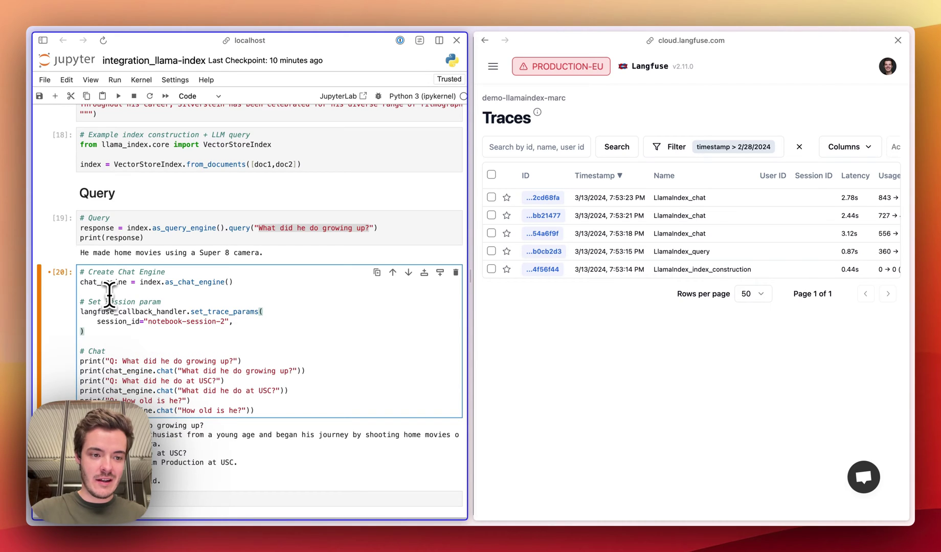
{"action": "key", "text": "shift+Return"}
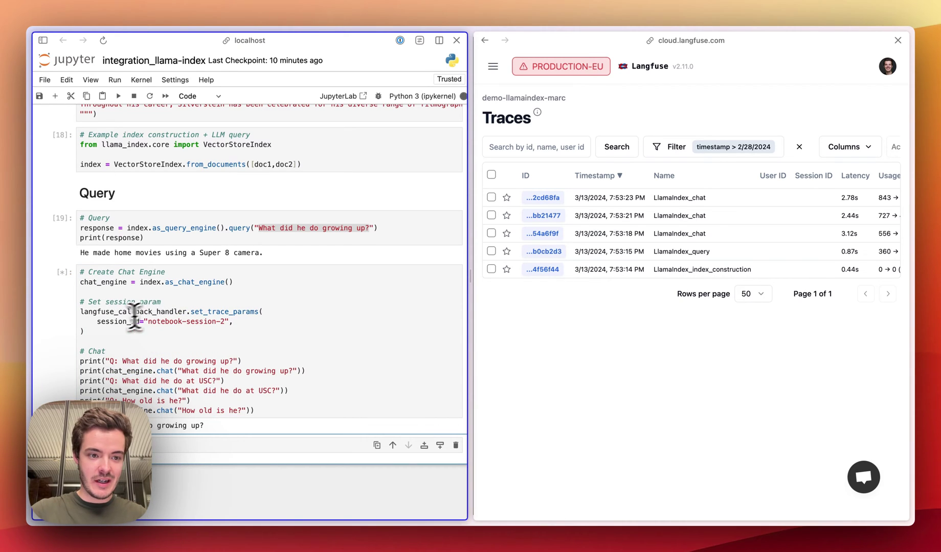
{"action": "double_click", "coordinate": [110, 322]}
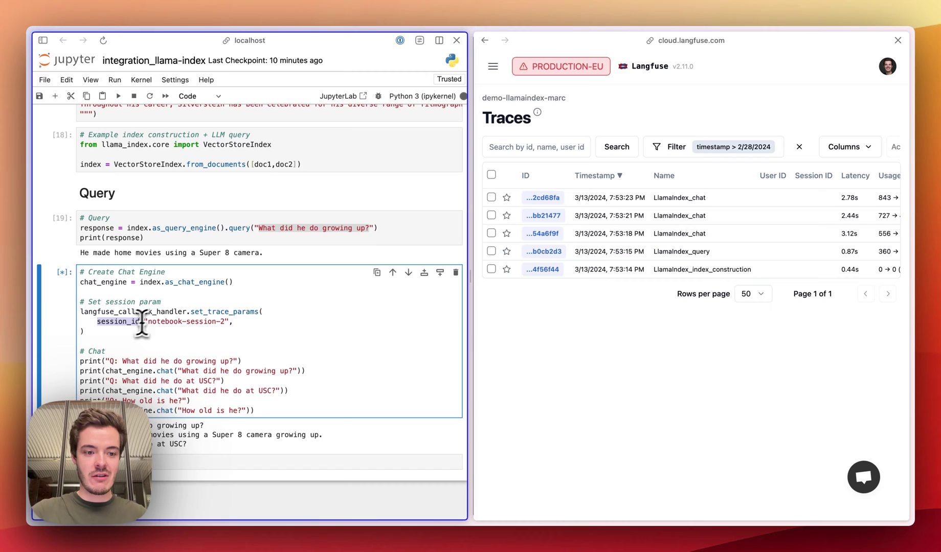
{"action": "scroll", "coordinate": [147, 331], "scroll_direction": "down", "scroll_amount": 1}
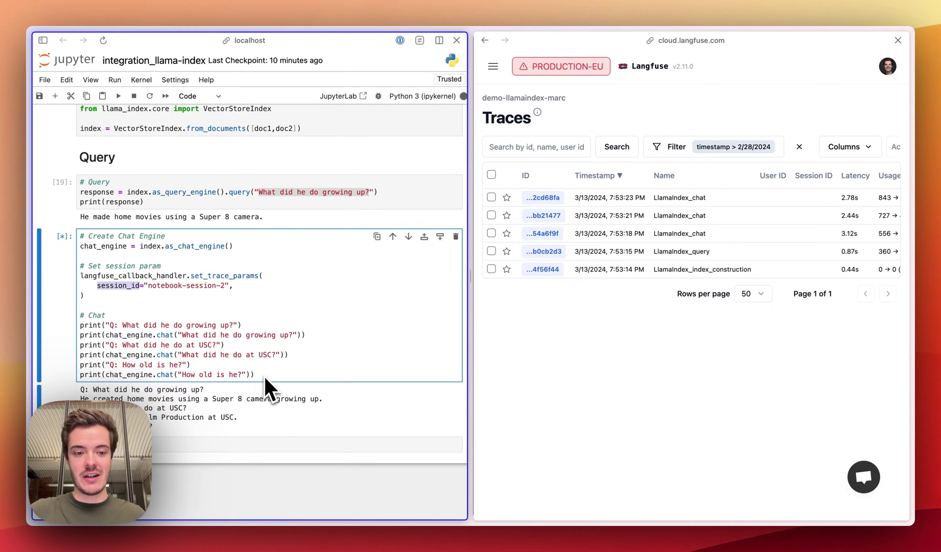
{"action": "left_click", "coordinate": [643, 360]}
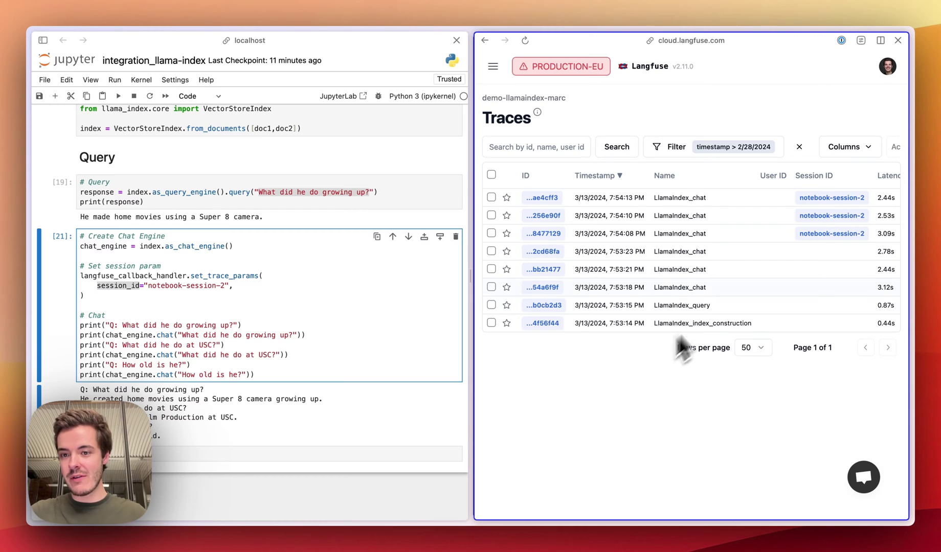
Open the notebook-session-2 session from its badge in the Traces table
{"action": "left_click_drag", "start_coordinate": [575, 197], "coordinate": [622, 213]}
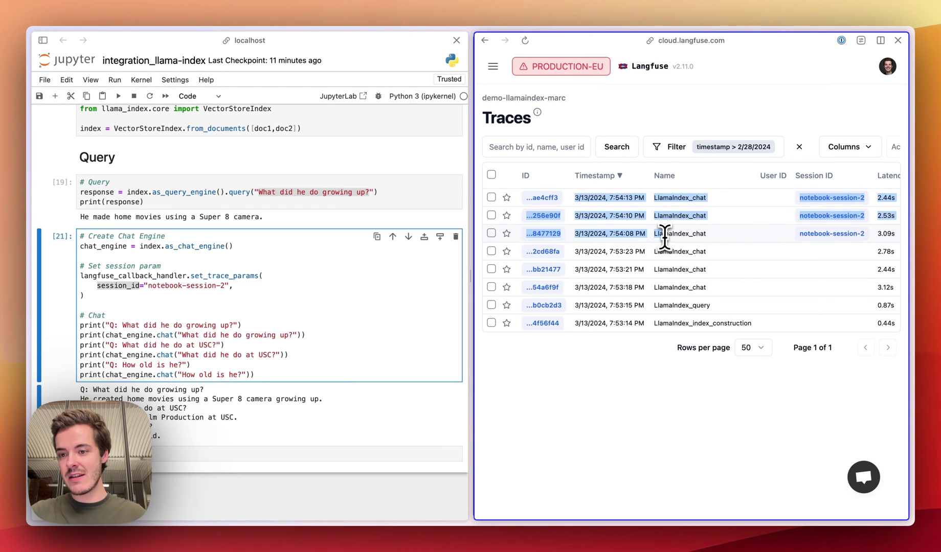
{"action": "left_click", "coordinate": [831, 234]}
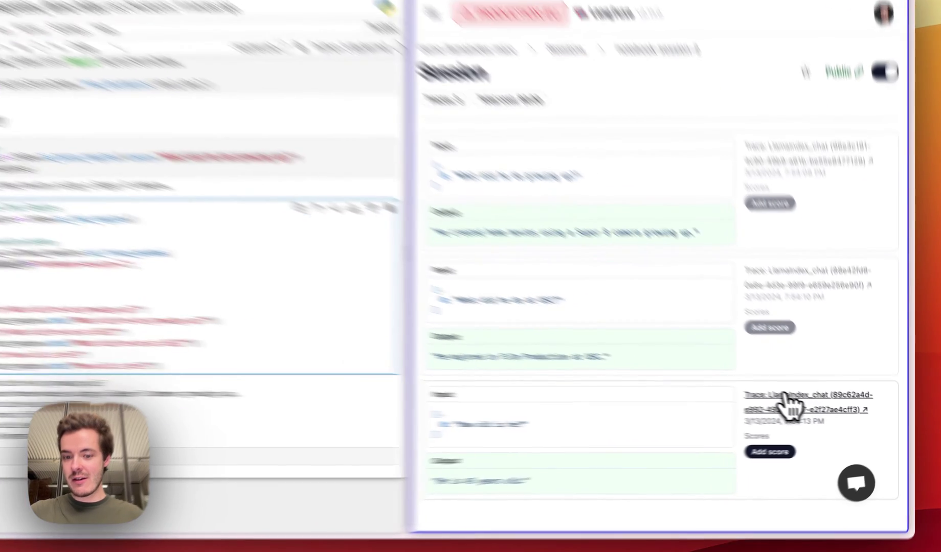
Open the 'How old is he?' trace's final openai_llm generation and expand its full chat history
{"action": "left_click", "coordinate": [790, 404]}
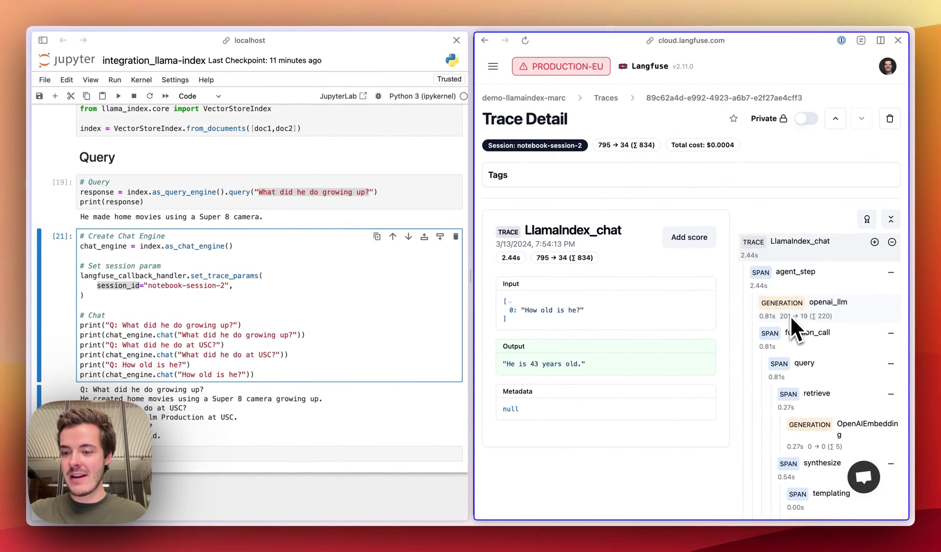
{"action": "scroll", "coordinate": [789, 315], "scroll_direction": "down", "scroll_amount": 1}
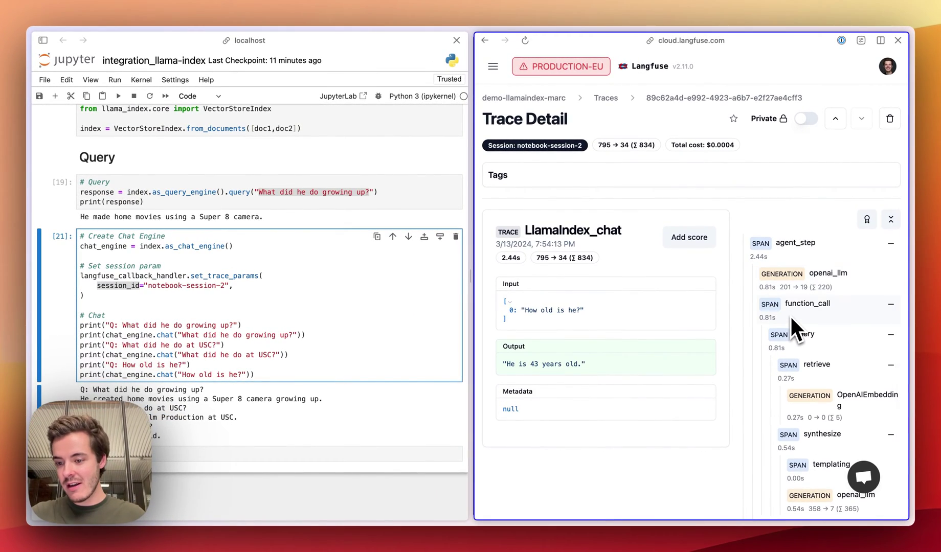
{"action": "scroll", "coordinate": [790, 314], "scroll_direction": "down", "scroll_amount": 1}
{"action": "scroll", "coordinate": [790, 315], "scroll_direction": "down", "scroll_amount": 1}
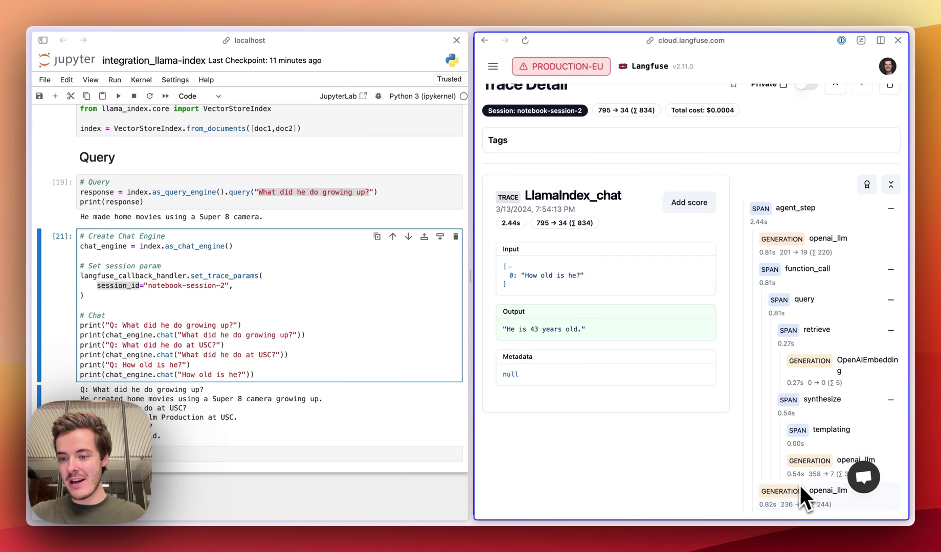
{"action": "scroll", "coordinate": [834, 400], "scroll_direction": "down", "scroll_amount": 1}
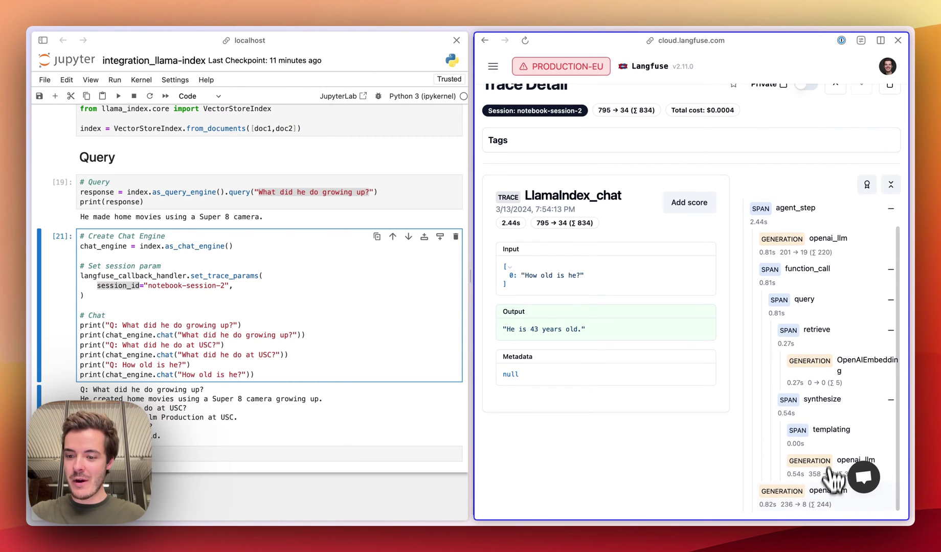
{"action": "left_click", "coordinate": [828, 491]}
{"action": "left_click", "coordinate": [607, 392]}
{"action": "scroll", "coordinate": [623, 401], "scroll_direction": "down", "scroll_amount": 2}
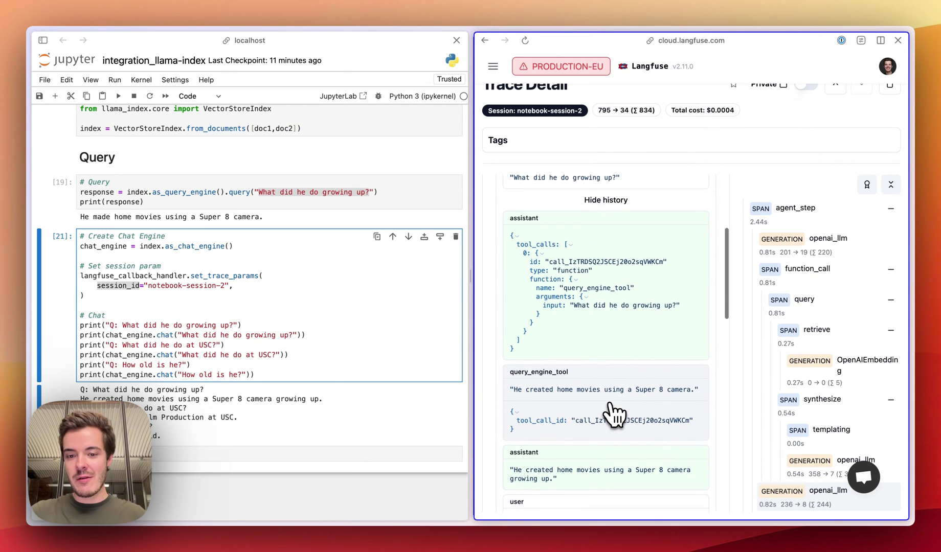
{"action": "scroll", "coordinate": [582, 368], "scroll_direction": "down", "scroll_amount": 1}
{"action": "scroll", "coordinate": [582, 367], "scroll_direction": "down", "scroll_amount": 1}
{"action": "scroll", "coordinate": [582, 368], "scroll_direction": "down", "scroll_amount": 3}
{"action": "scroll", "coordinate": [581, 367], "scroll_direction": "down", "scroll_amount": 1}
{"action": "scroll", "coordinate": [581, 367], "scroll_direction": "up", "scroll_amount": 5}
{"action": "scroll", "coordinate": [640, 317], "scroll_direction": "up", "scroll_amount": 5}
{"action": "scroll", "coordinate": [682, 158], "scroll_direction": "up", "scroll_amount": 3}
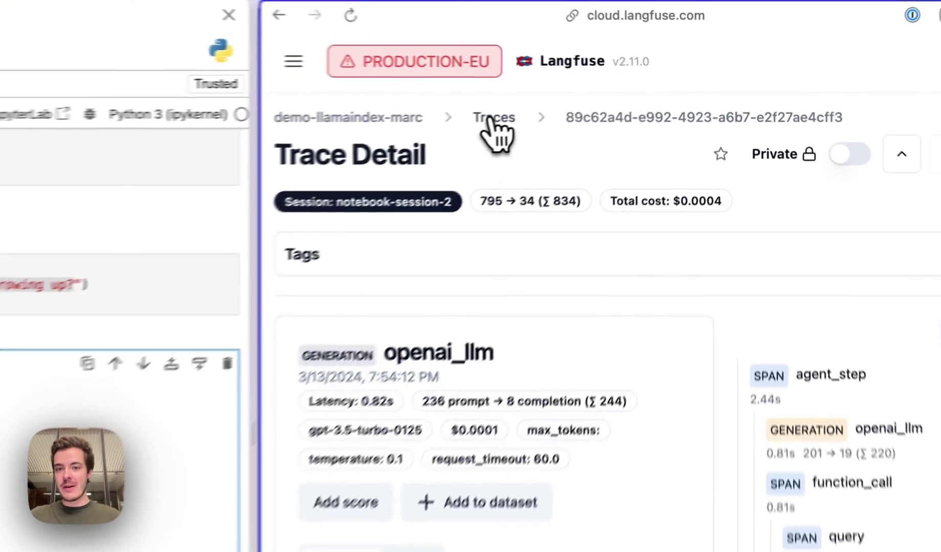
Go from the trace detail via the Traces breadcrumb to the project dashboard
{"action": "left_click", "coordinate": [605, 100]}
{"action": "left_click", "coordinate": [524, 101]}
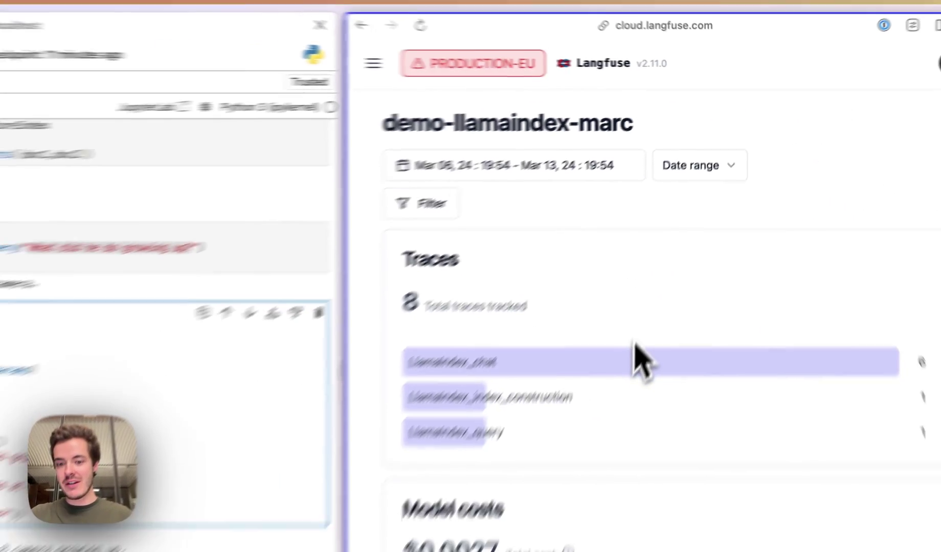
{"action": "scroll", "coordinate": [662, 309], "scroll_direction": "down", "scroll_amount": 3}
{"action": "scroll", "coordinate": [647, 268], "scroll_direction": "down", "scroll_amount": 3}
{"action": "scroll", "coordinate": [651, 271], "scroll_direction": "down", "scroll_amount": 5}
{"action": "scroll", "coordinate": [651, 271], "scroll_direction": "down", "scroll_amount": 5}
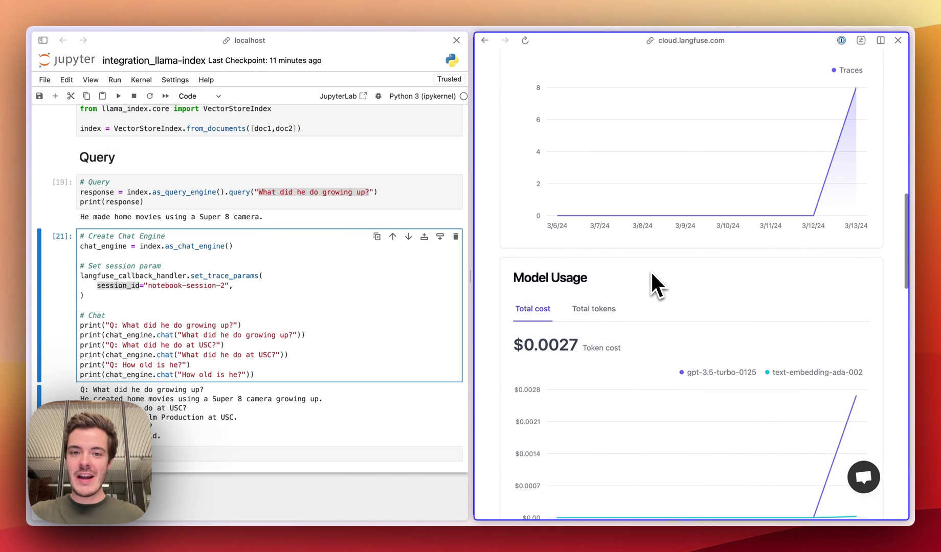